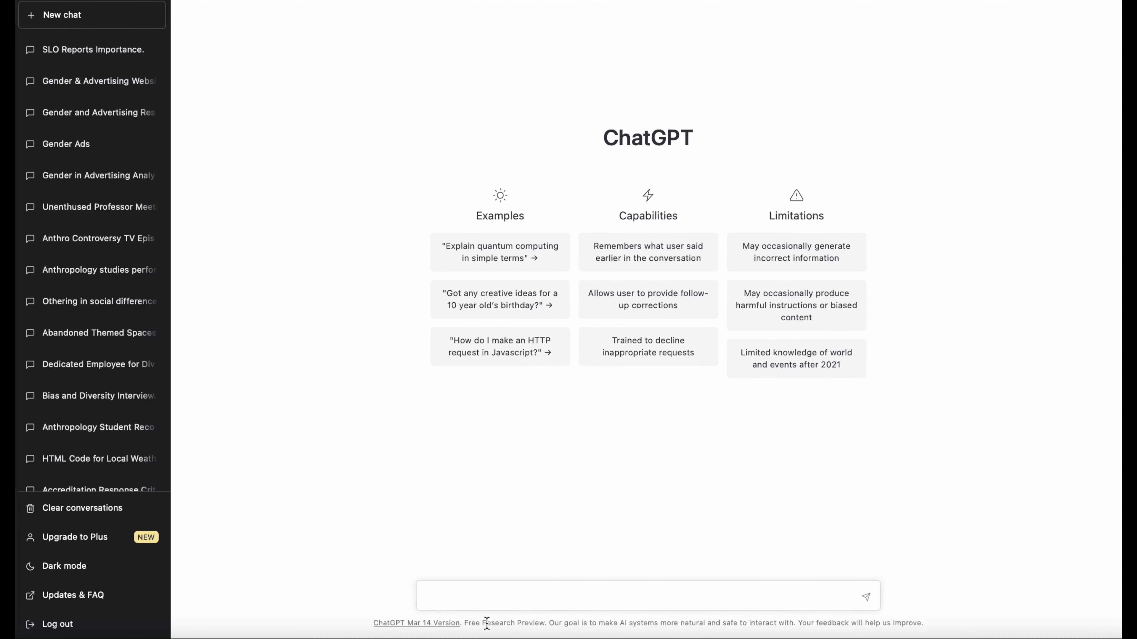
# - Draft a prompt requesting a college anthropology lesson plan on challenges associated with cultural relativism
pyautogui.click(471, 589)
pyautogui.write('Can you please write me a less o')
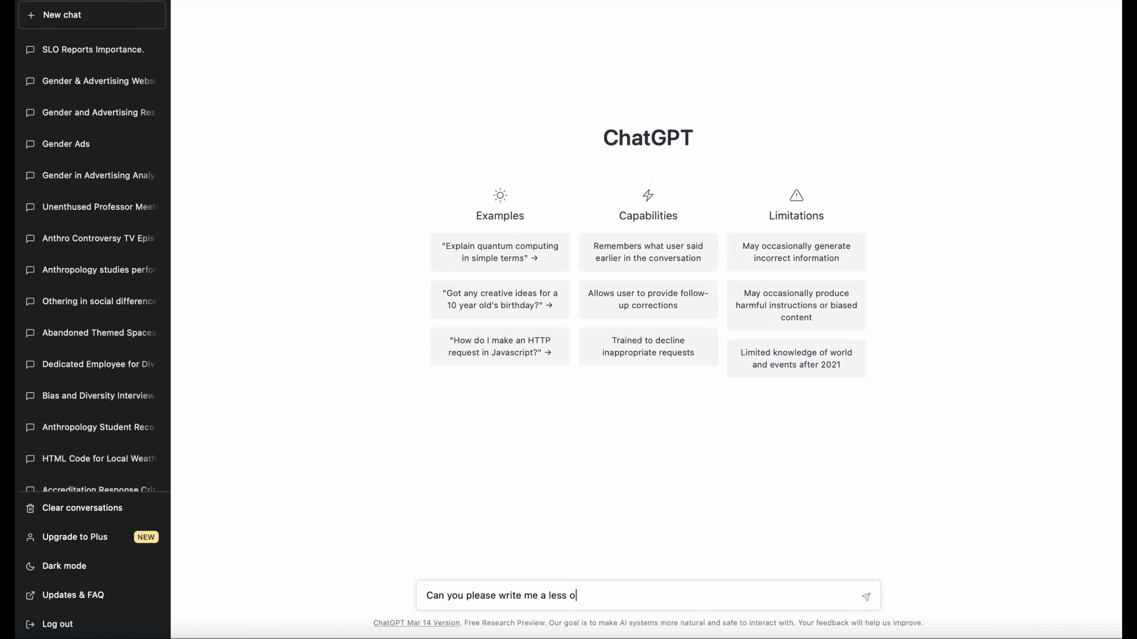
pyautogui.press('BackSpace')
pyautogui.press('BackSpace')
pyautogui.write('on plan')
pyautogui.moveTo(613, 597); pyautogui.dragTo(547, 597)
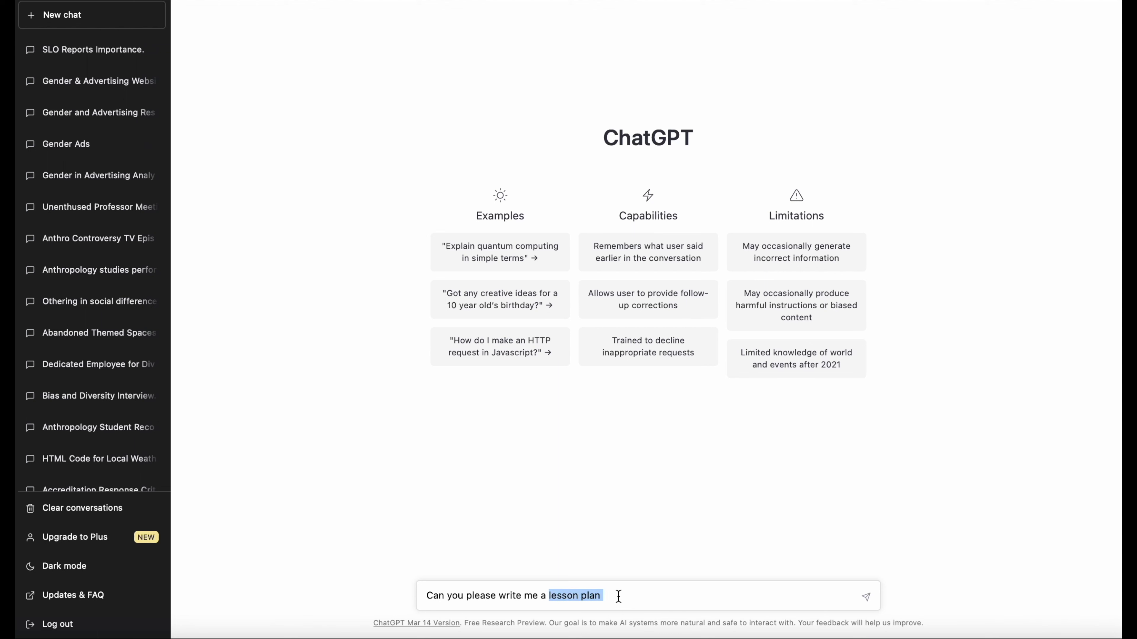
pyautogui.click(641, 597)
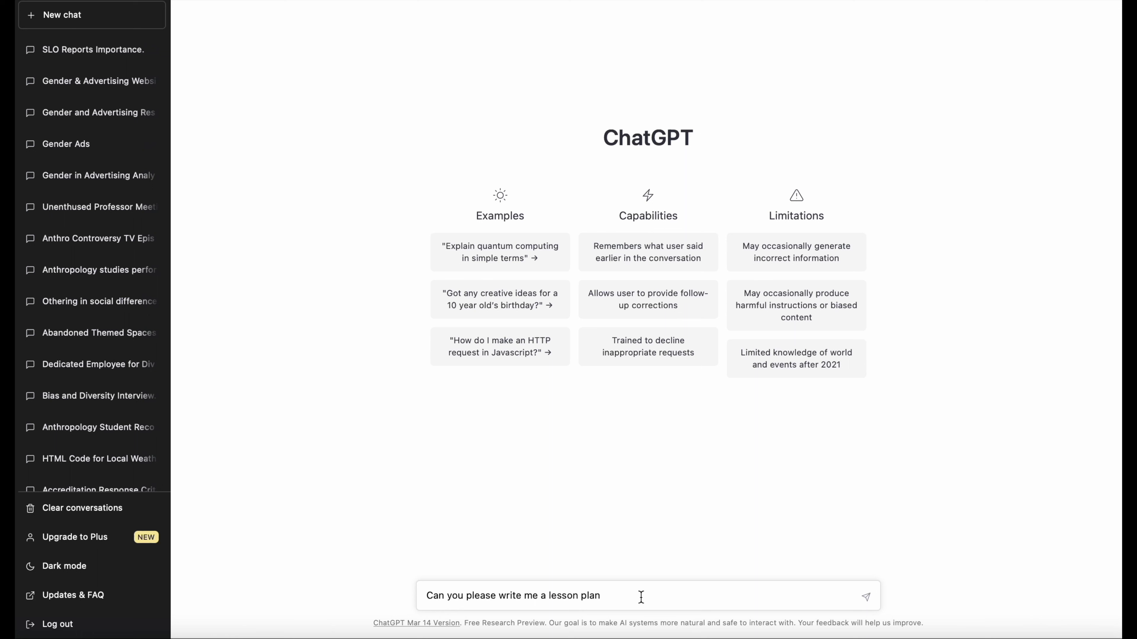
pyautogui.write('for a college anthropology')
pyautogui.write('class in which')
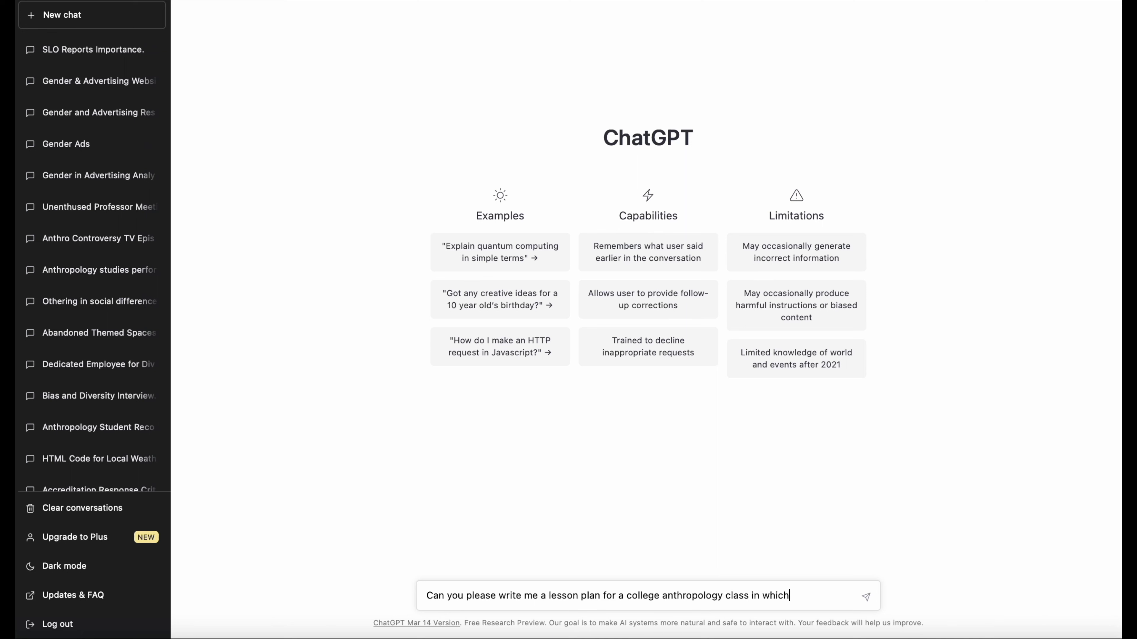
pyautogui.write(' students learn about the chal')
pyautogui.write('lenges of')
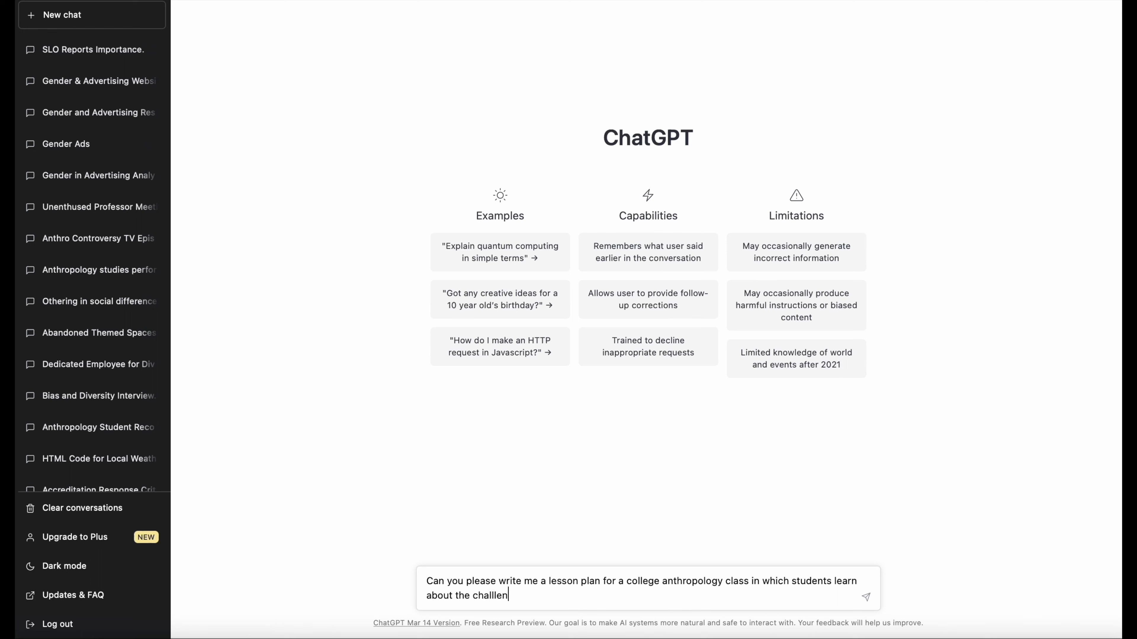
pyautogui.press('BackSpace')
pyautogui.press('BackSpace')
pyautogui.write('associated with ')
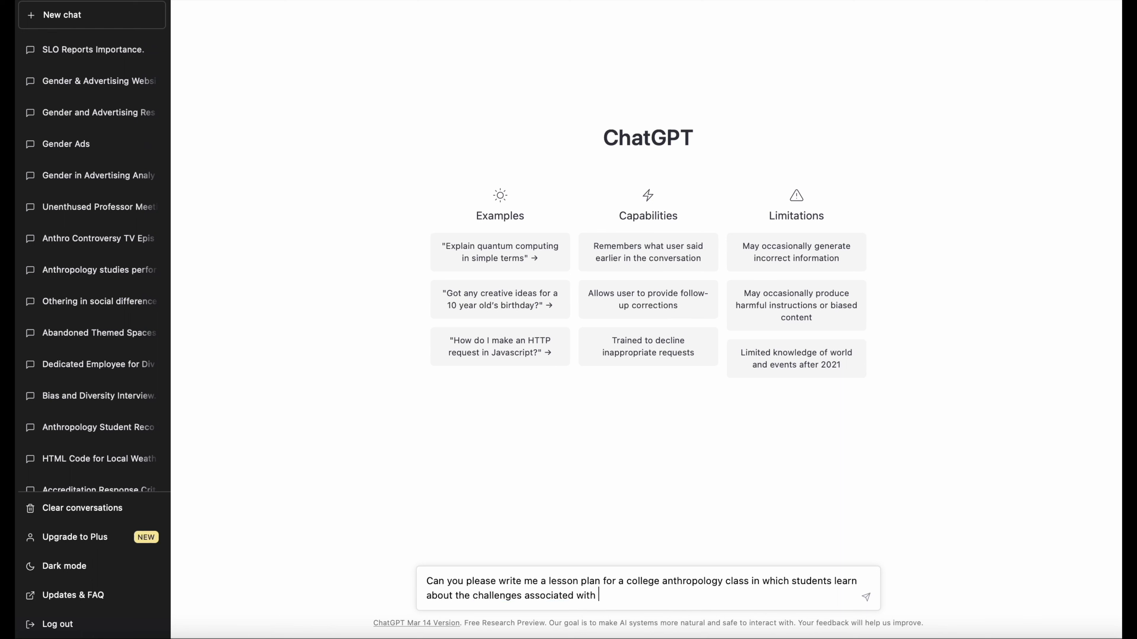
pyautogui.write('cultural relativism.')
# - Send the lesson plan request, then highlight the Materials Needed list and the cultural relativism activities
pyautogui.press('Return')
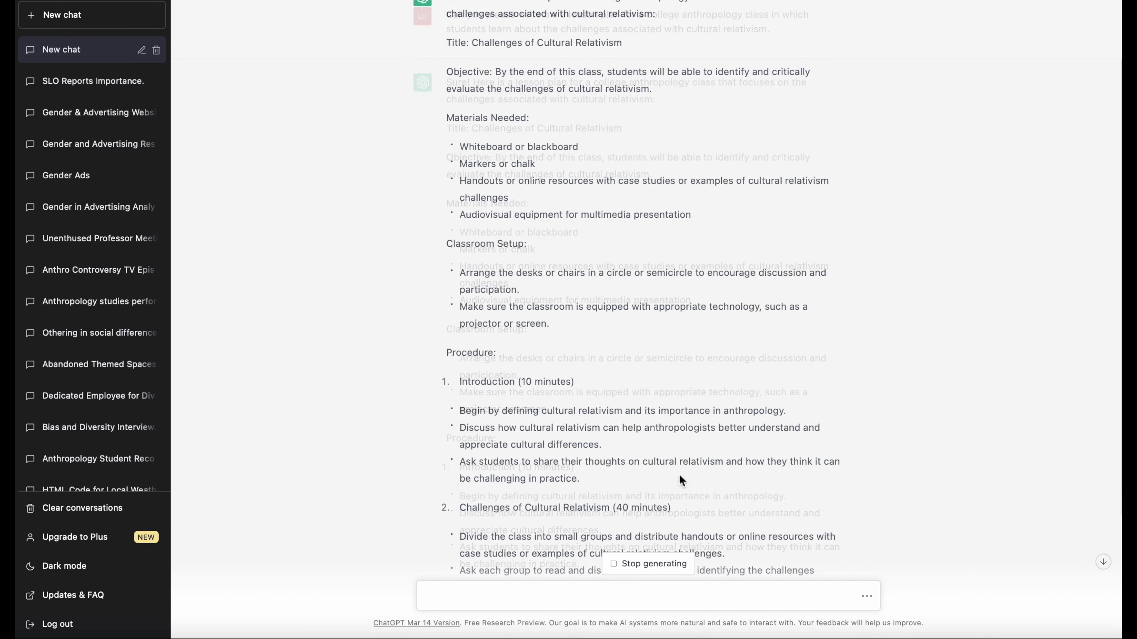
pyautogui.moveTo(452, 142); pyautogui.dragTo(671, 243)
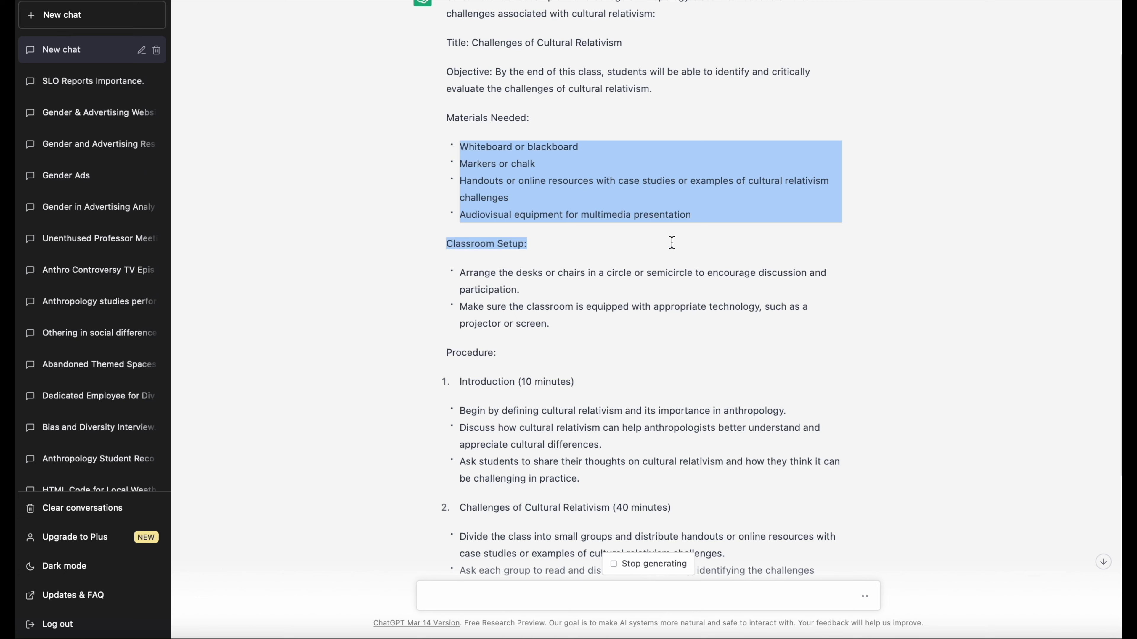
pyautogui.click(607, 291)
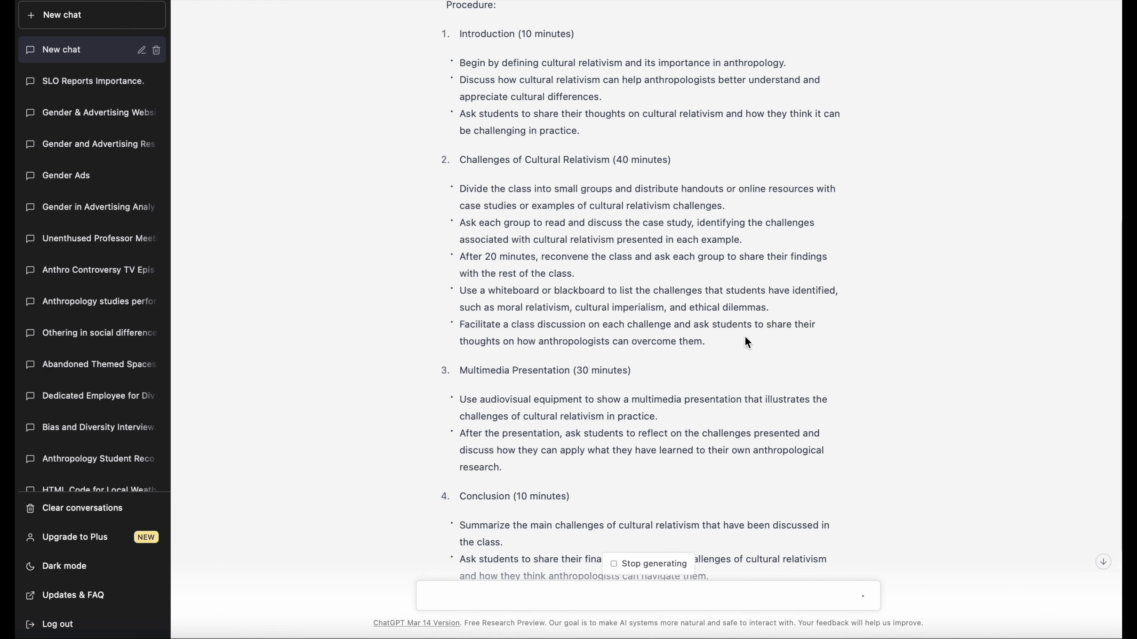
pyautogui.moveTo(692, 337); pyautogui.dragTo(469, 156)
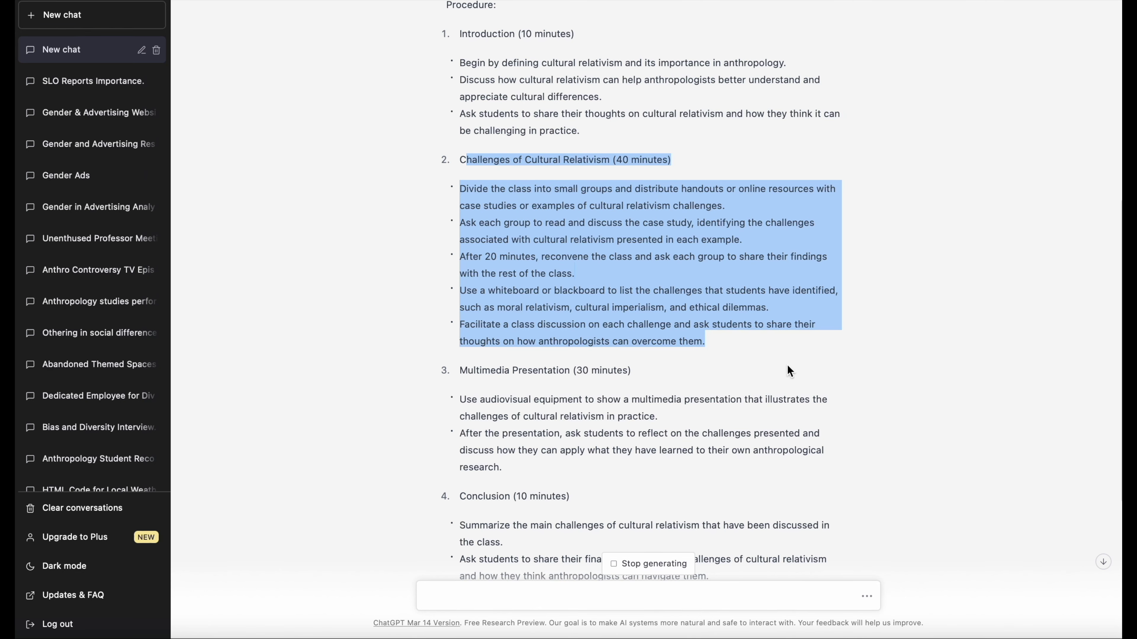
# - Read further down the plan, highlighting the Assessment bullets and the closing summary paragraph
pyautogui.scroll(-3, 790, 371)
pyautogui.scroll(9, 785, 364)
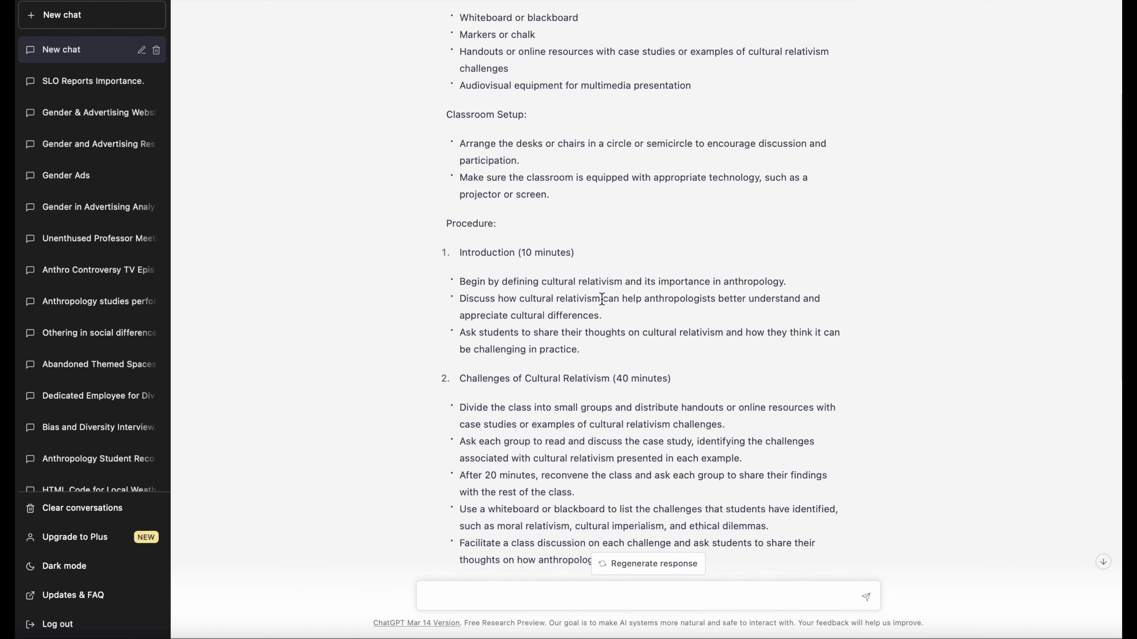
pyautogui.scroll(-9, 600, 299)
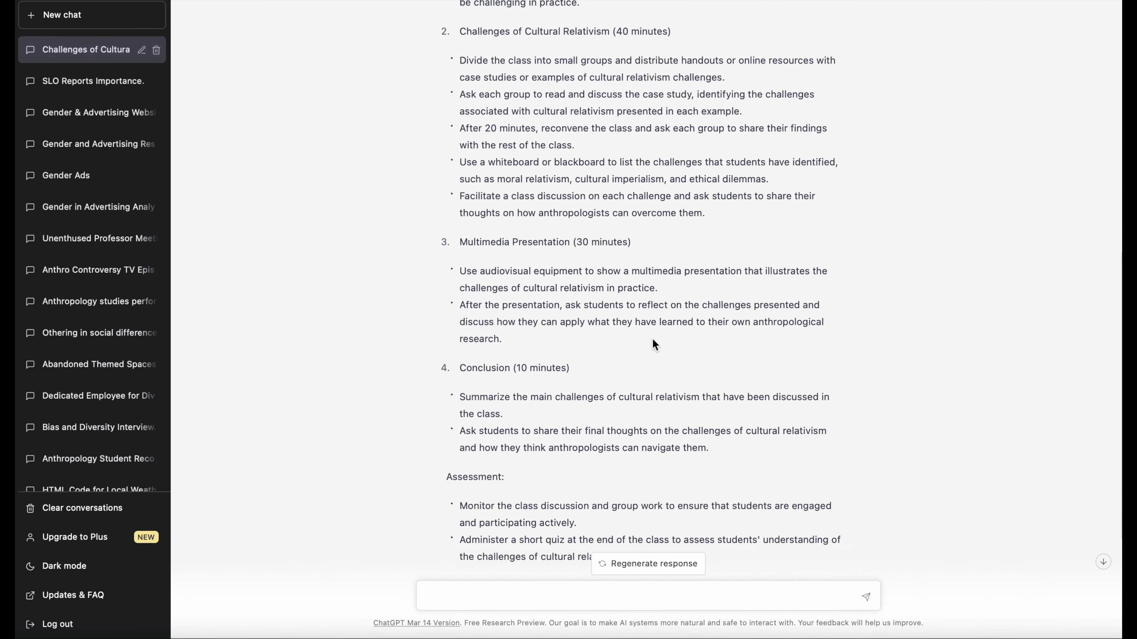
pyautogui.scroll(11, 653, 340)
pyautogui.scroll(-13, 654, 340)
pyautogui.scroll(-4, 652, 339)
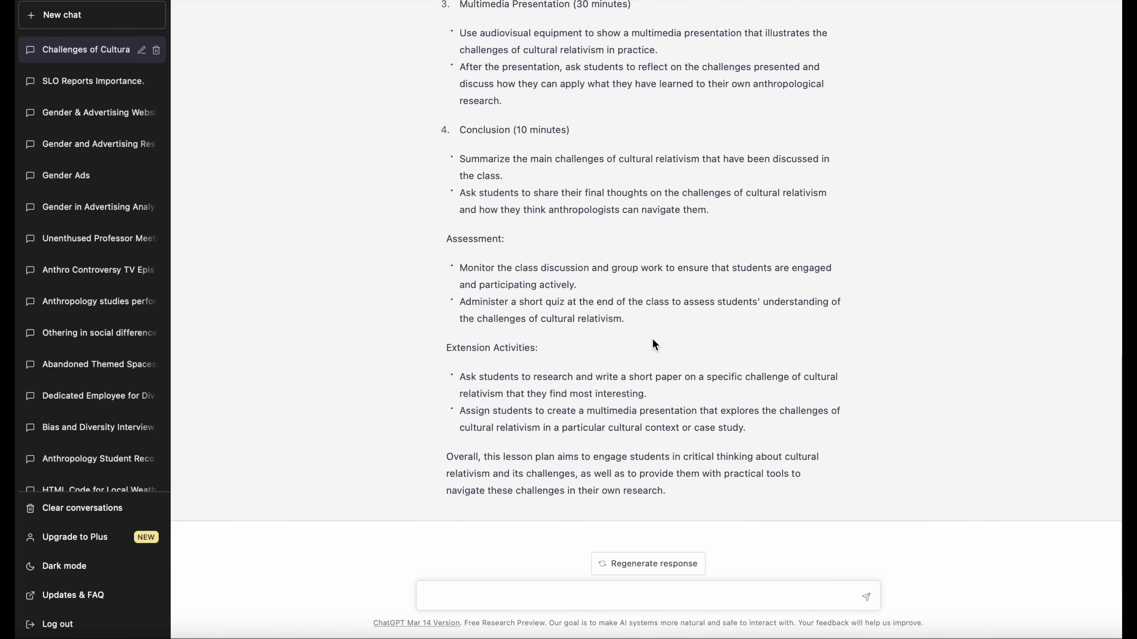
pyautogui.moveTo(653, 339); pyautogui.dragTo(440, 243)
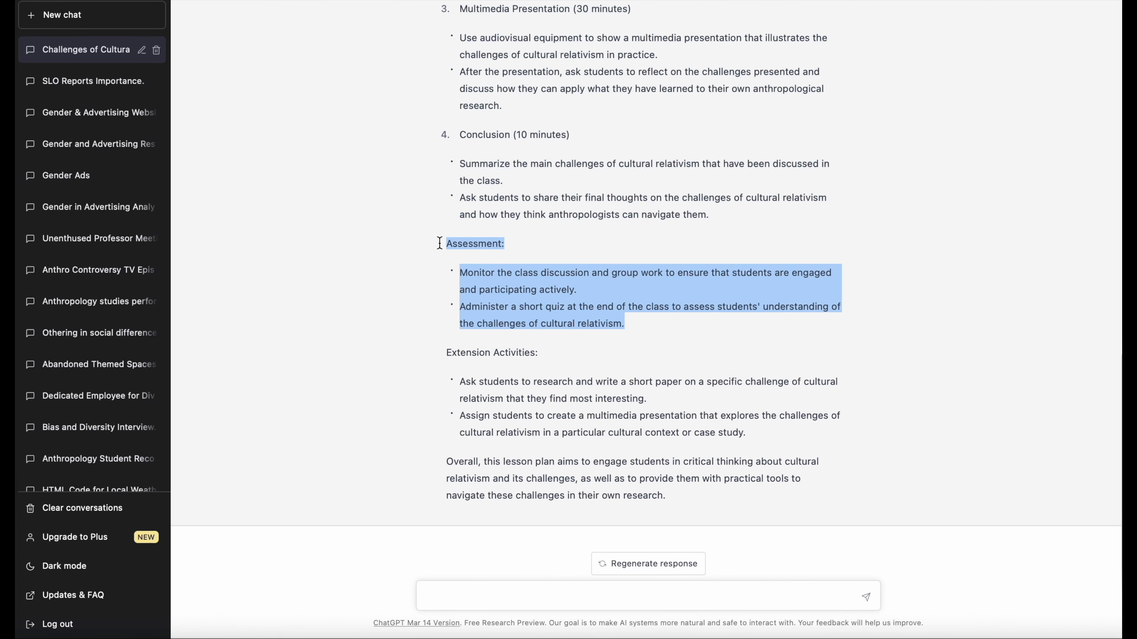
pyautogui.click(736, 277)
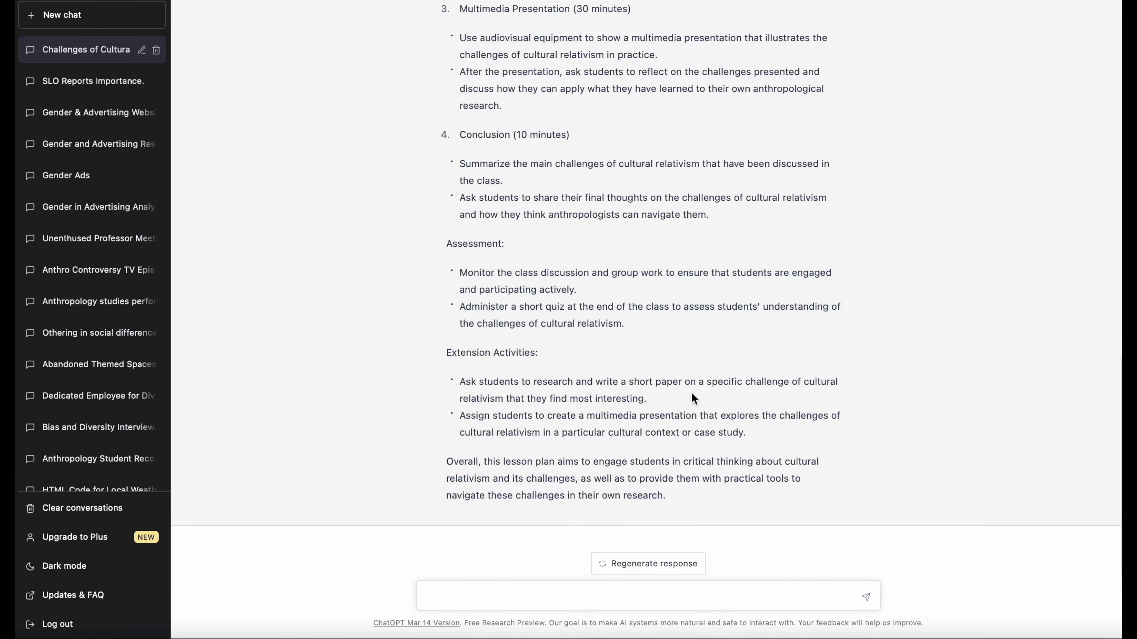
pyautogui.moveTo(653, 332); pyautogui.dragTo(513, 282)
pyautogui.click(537, 329)
pyautogui.moveTo(668, 495); pyautogui.dragTo(444, 460)
pyautogui.click(690, 500)
pyautogui.moveTo(690, 499); pyautogui.dragTo(442, 462)
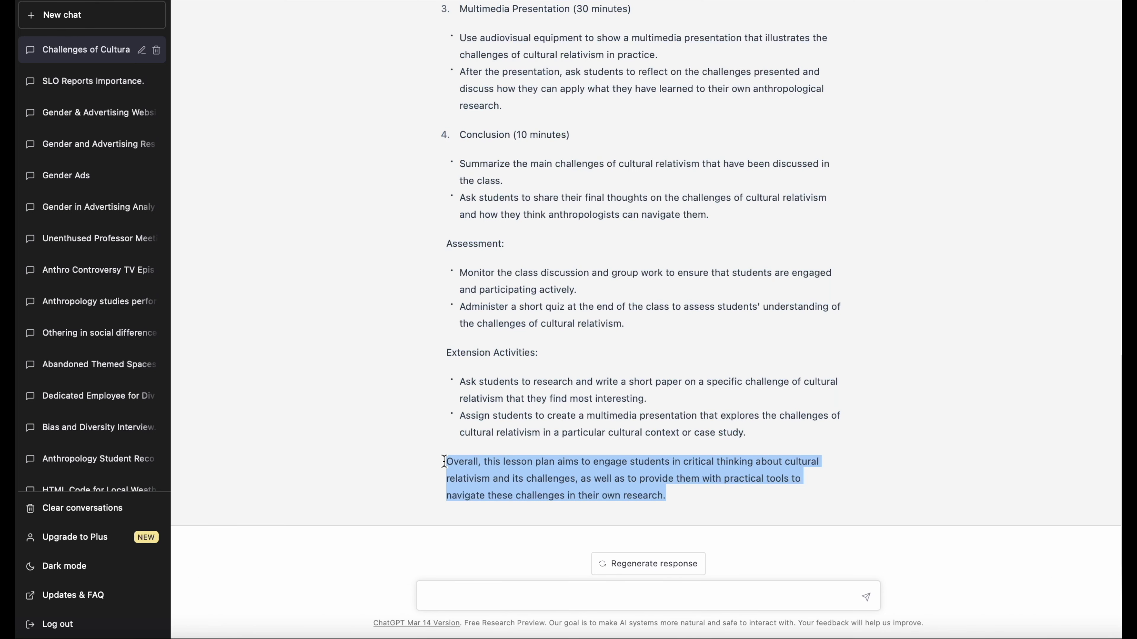
pyautogui.scroll(10, 574, 386)
pyautogui.scroll(-10, 574, 386)
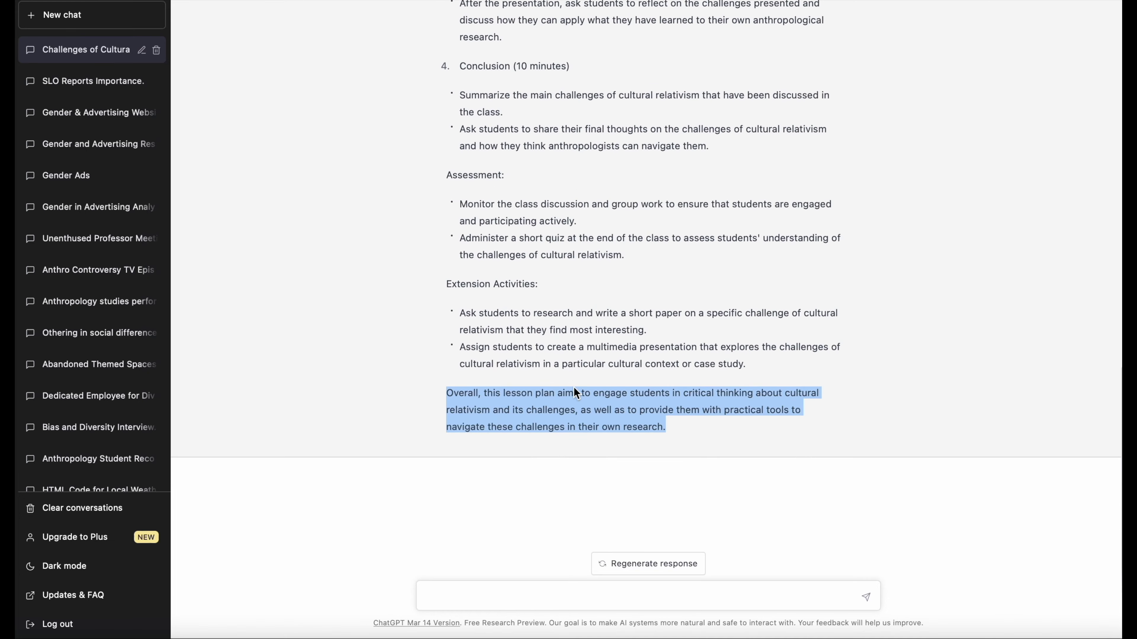
# - Send a follow-up asking to modify the plan for an asynchronous distance education class
pyautogui.click(490, 604)
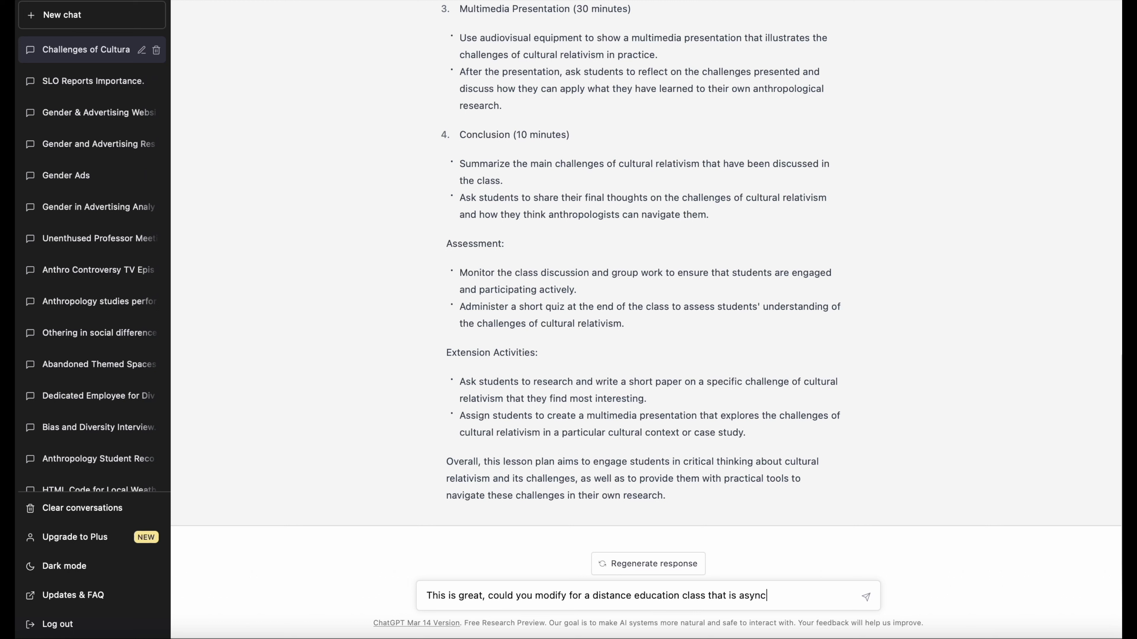
pyautogui.write('hronous')
pyautogui.doubleClick(757, 593)
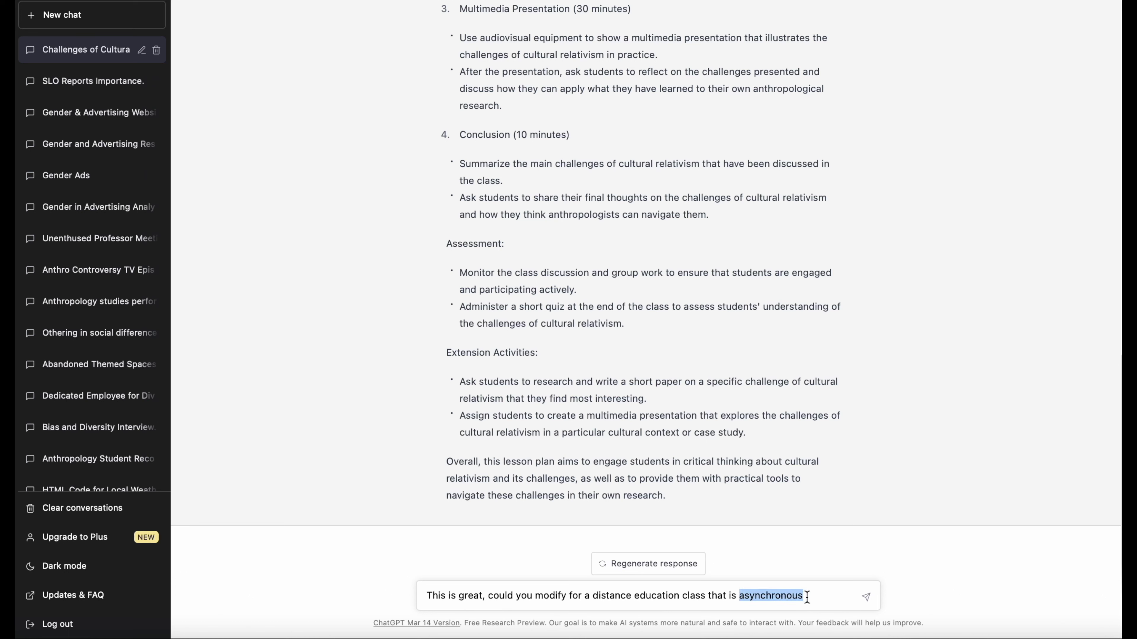
pyautogui.click(821, 596)
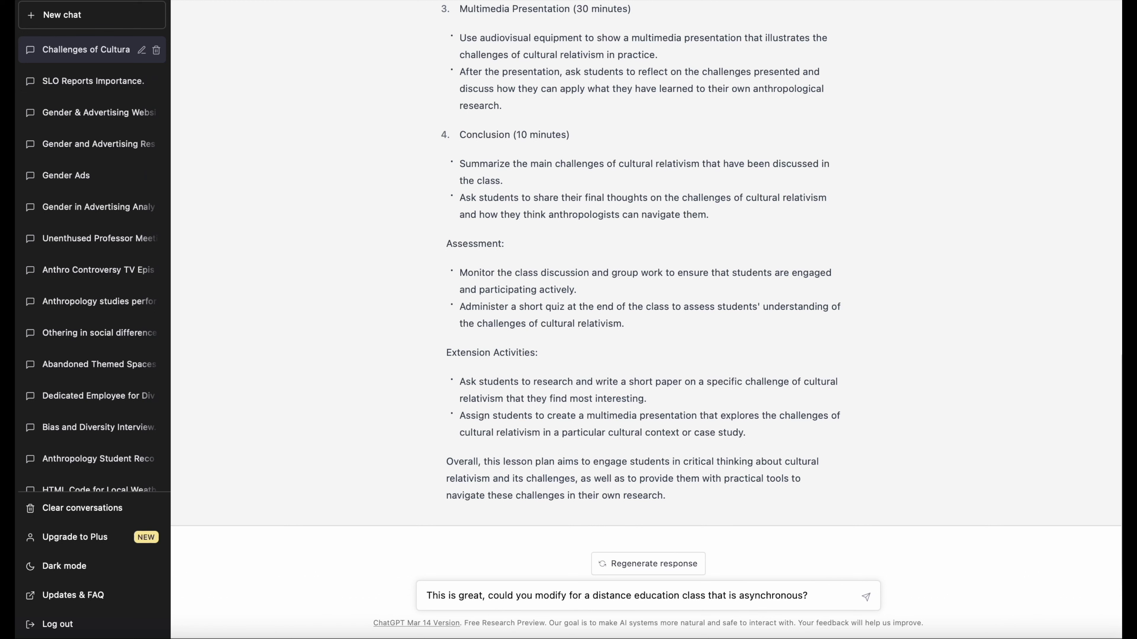
pyautogui.press('Return')
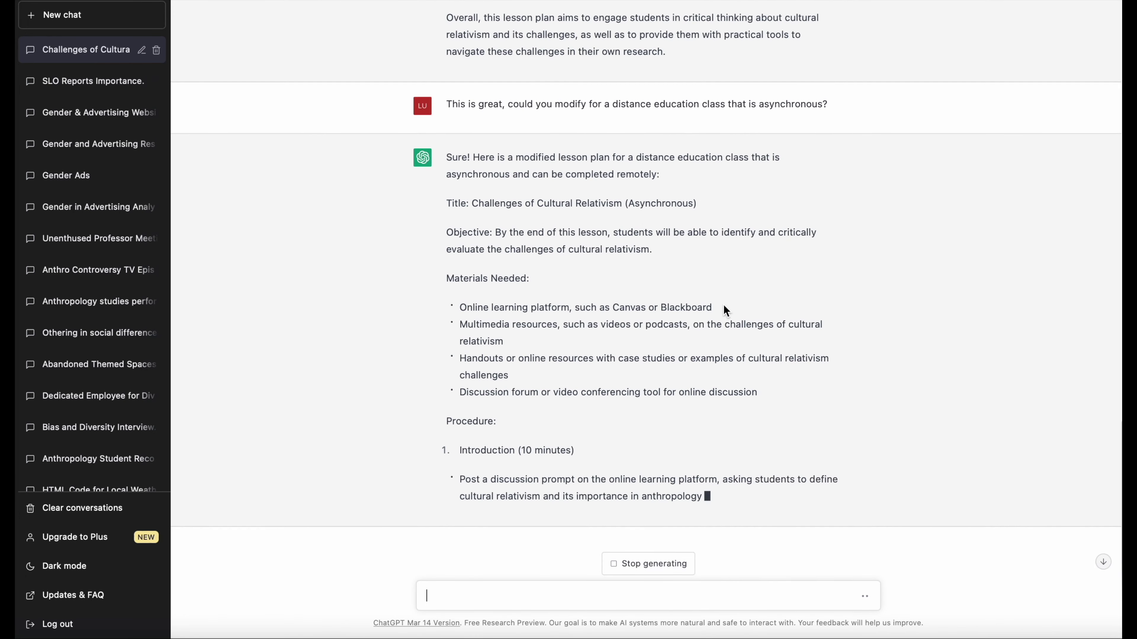
# - Read the asynchronous plan, highlighting the online platform and multimedia resource materials and the follow-up question
pyautogui.moveTo(722, 309); pyautogui.dragTo(452, 302)
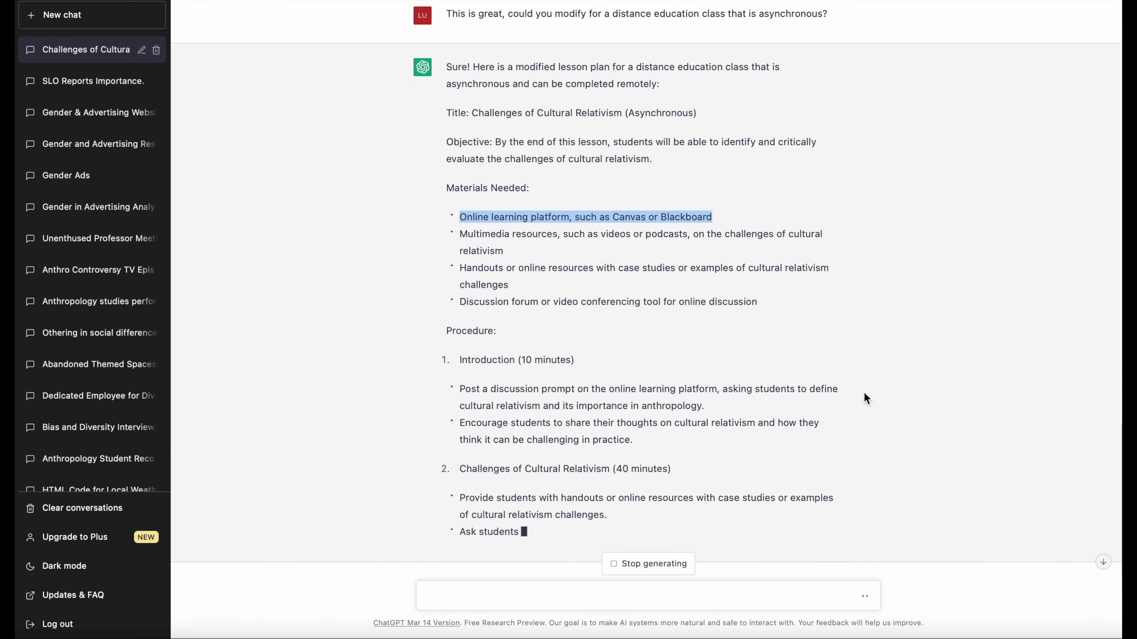
pyautogui.click(624, 256)
pyautogui.tripleClick(541, 249)
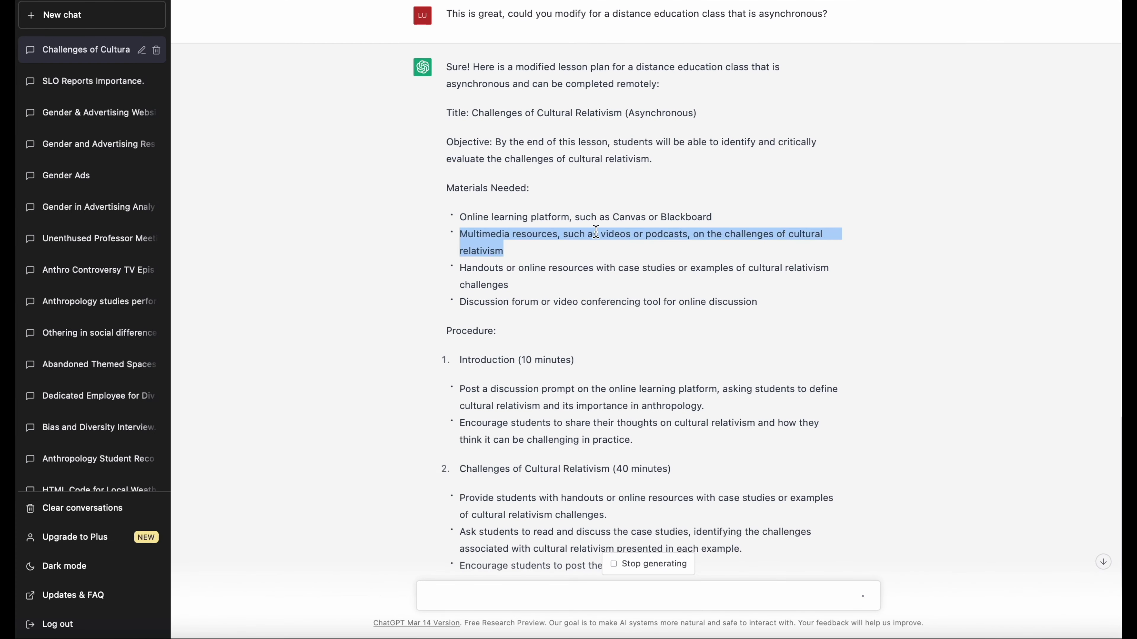
pyautogui.click(533, 268)
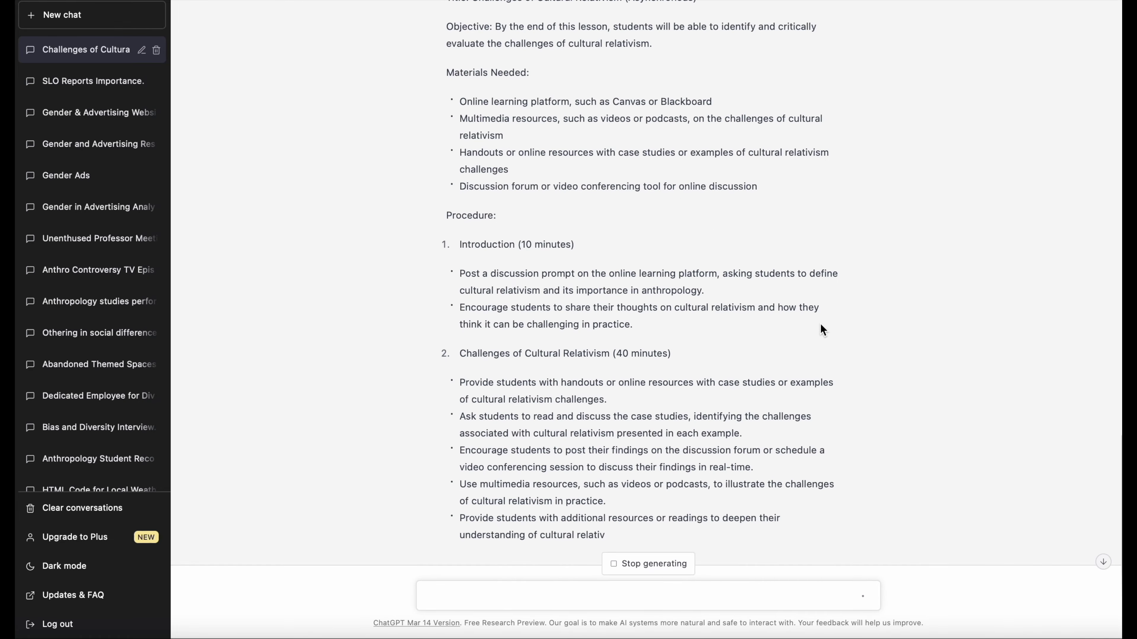
pyautogui.scroll(15, 821, 324)
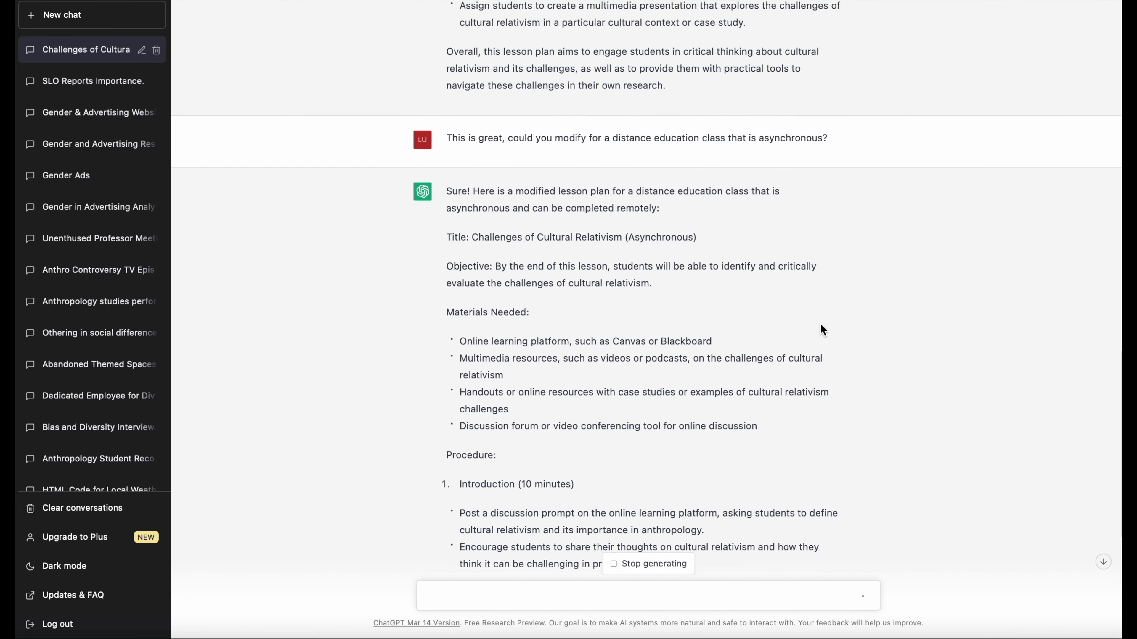
pyautogui.scroll(-15, 820, 323)
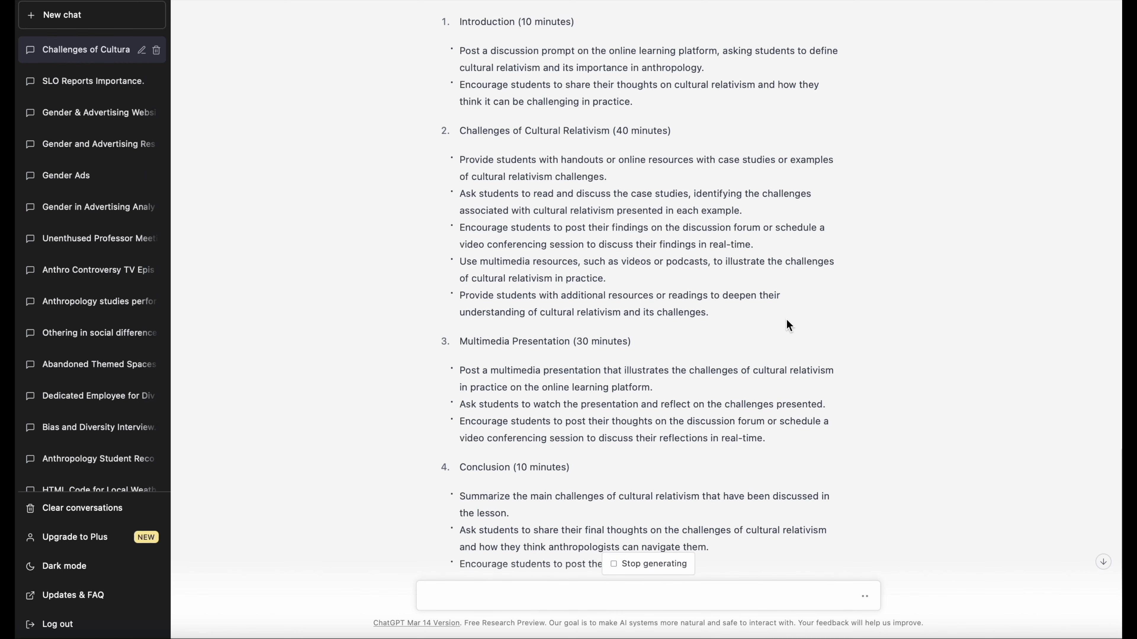
pyautogui.scroll(5, 775, 341)
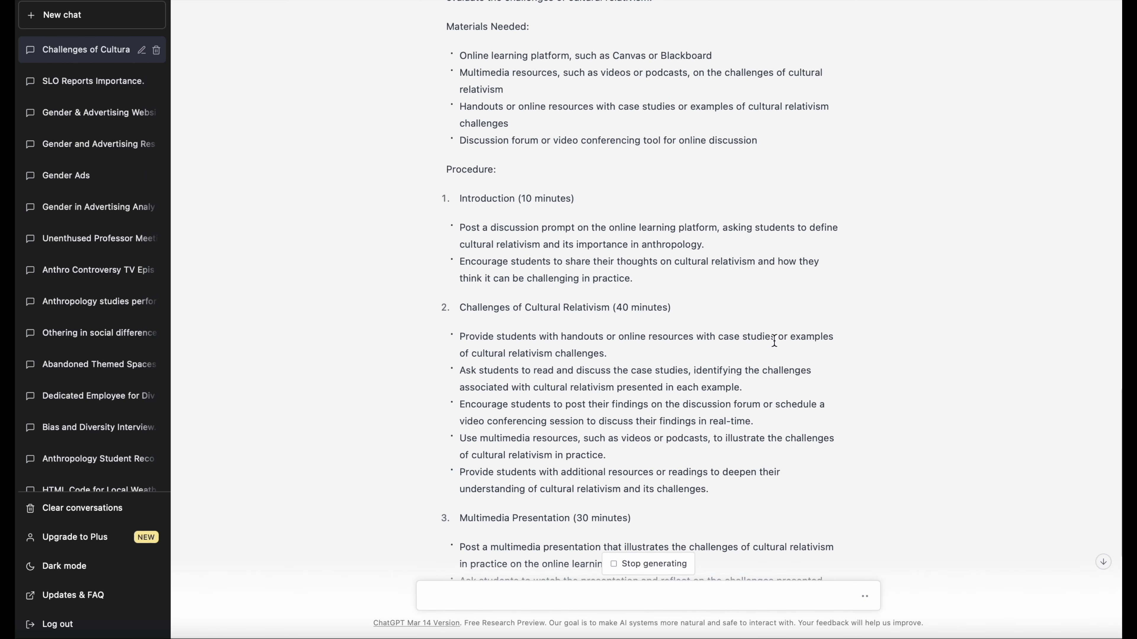
pyautogui.scroll(6, 774, 342)
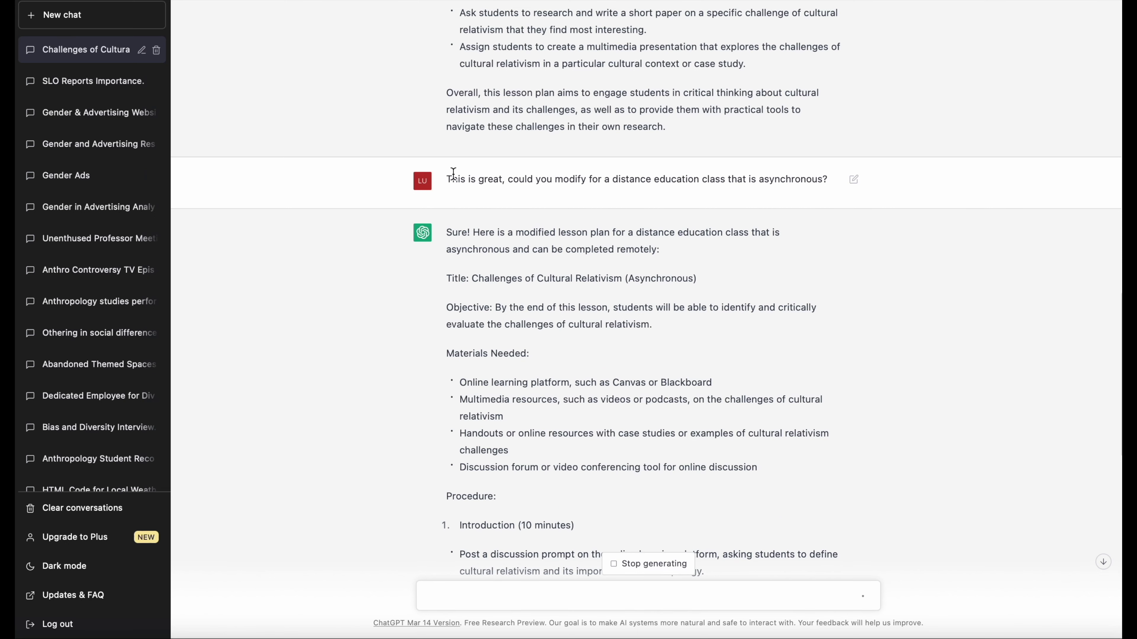
pyautogui.moveTo(447, 179); pyautogui.dragTo(857, 195)
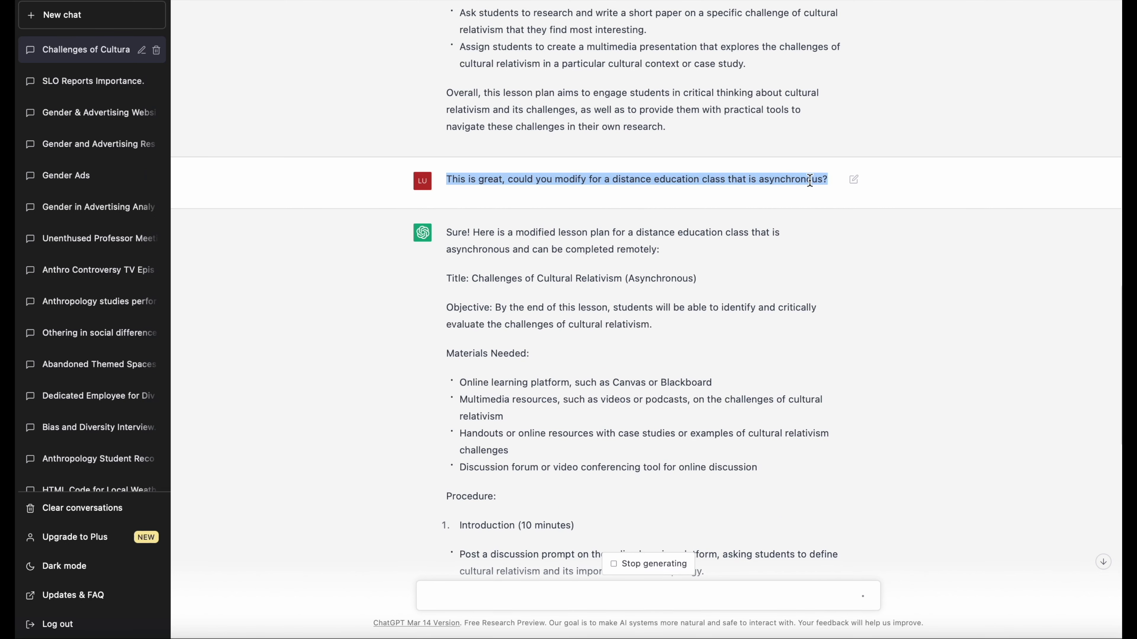
pyautogui.scroll(-20, 840, 387)
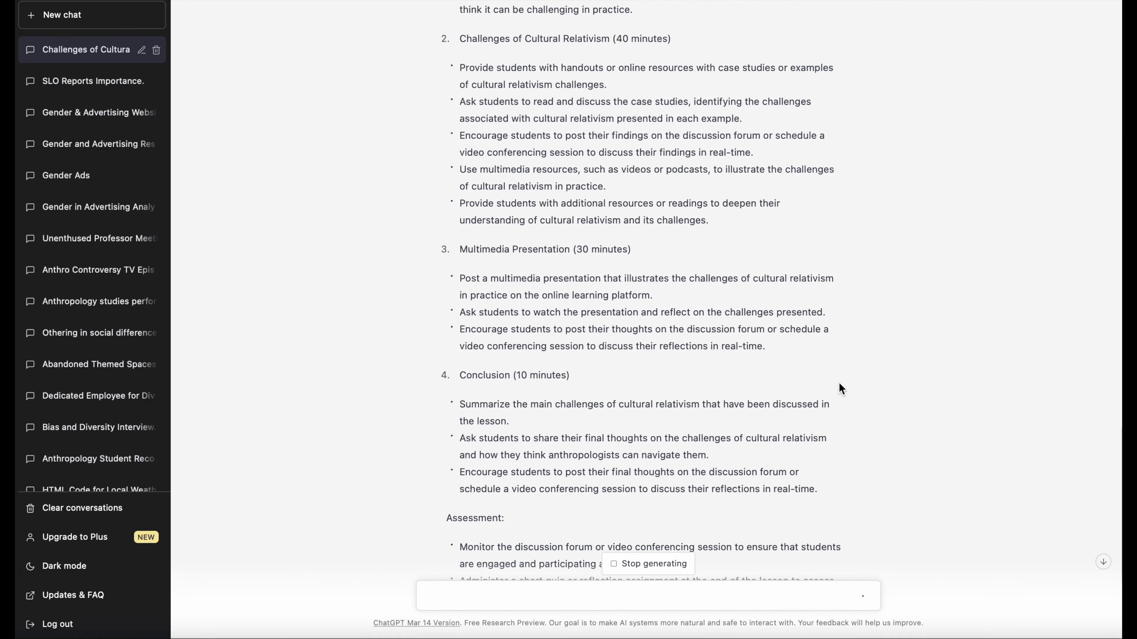